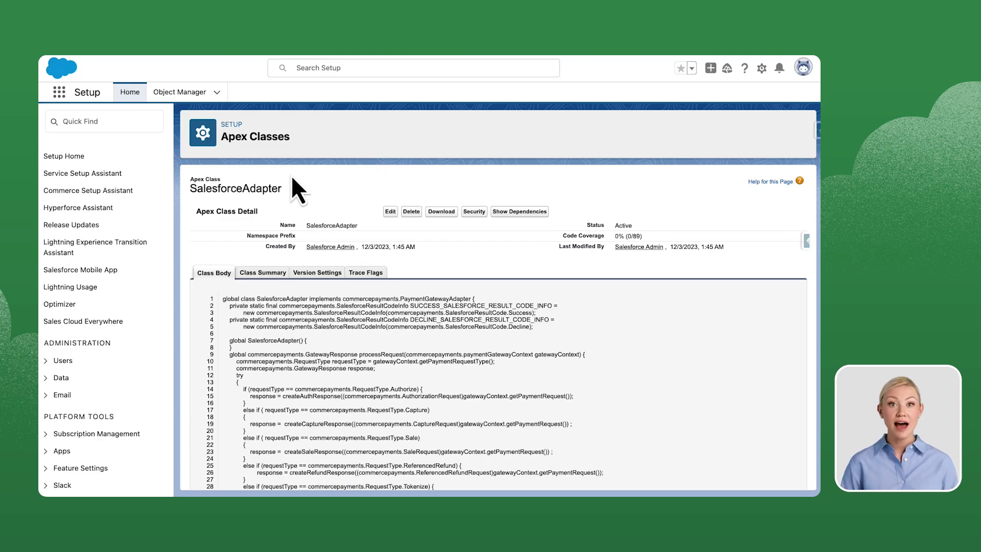
Step: Select the SalesforceAdapter class name in Setup to copy it
double_click(220, 189)
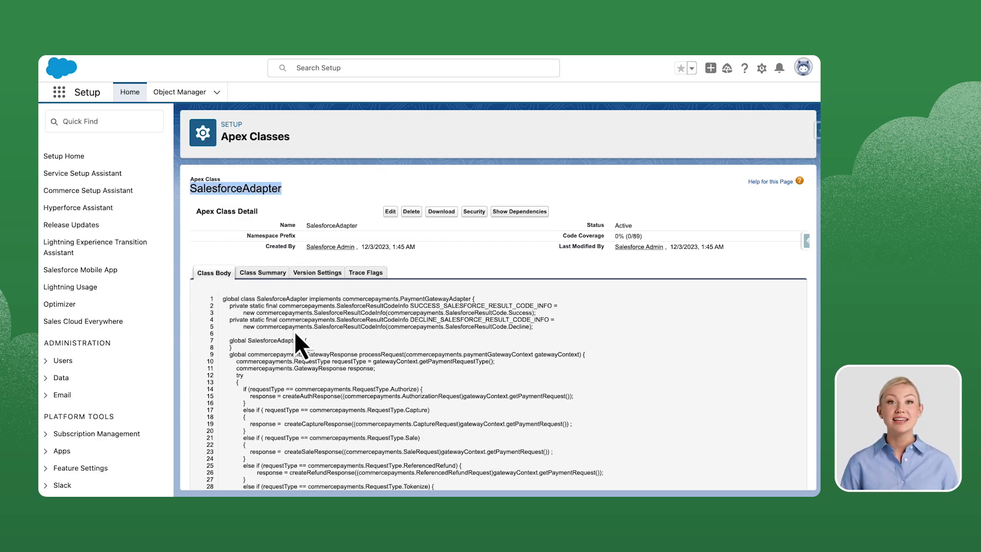
scroll(298, 338, "down", 3)
scroll(298, 337, "down", 3)
scroll(299, 338, "down", 3)
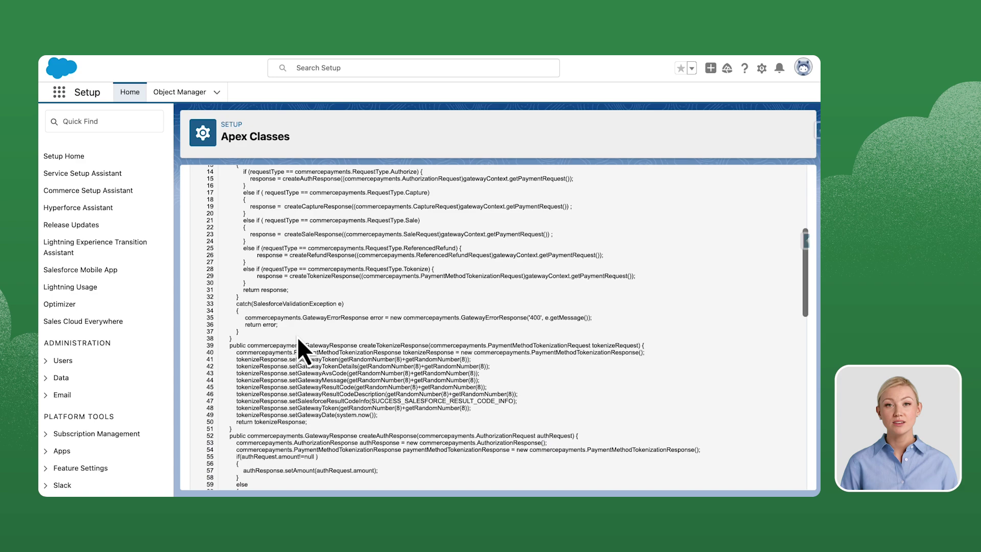
scroll(297, 338, "down", 3)
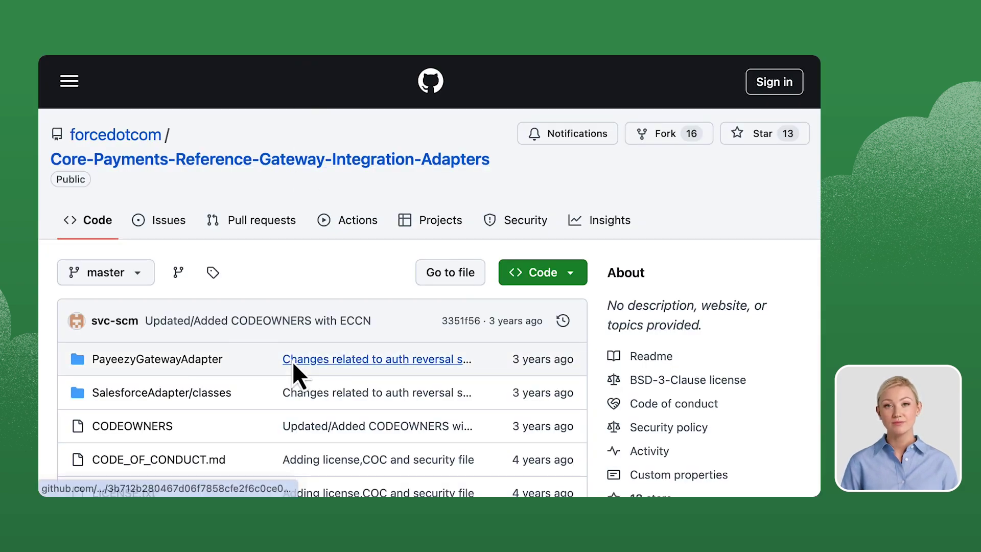
scroll(291, 361, "down", 3)
scroll(275, 309, "up", 3)
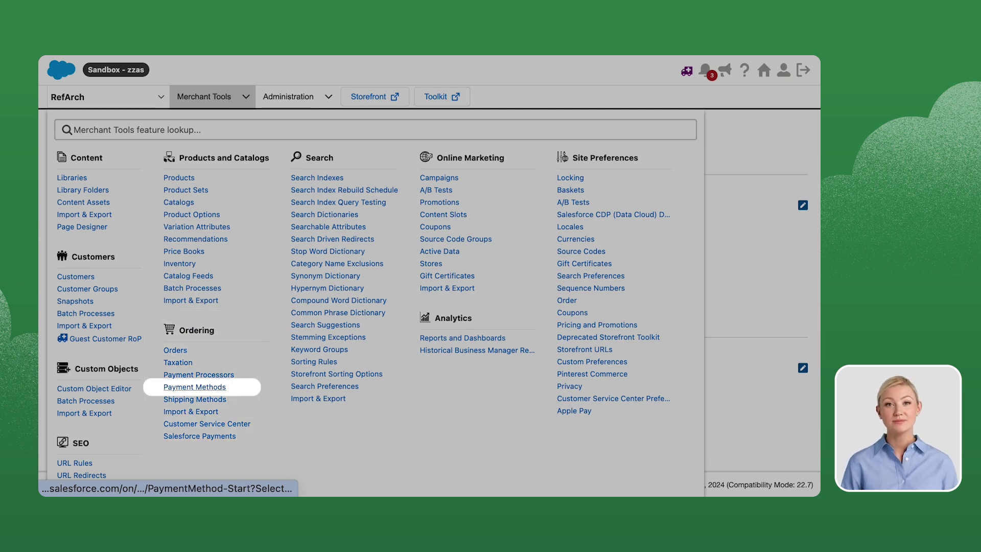
Step: View the CREDIT_CARD payment method's details under Payment Methods
left_click(193, 387)
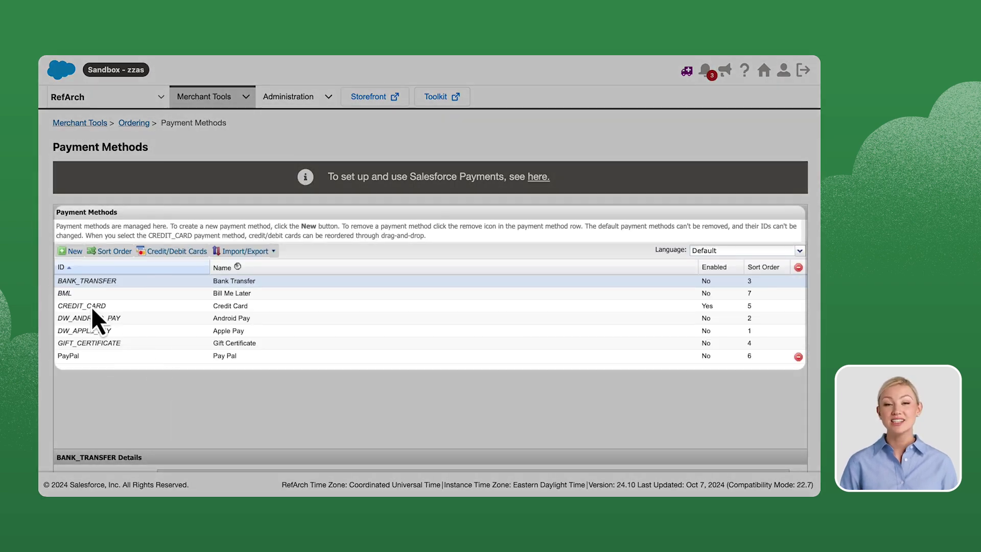
left_click(93, 307)
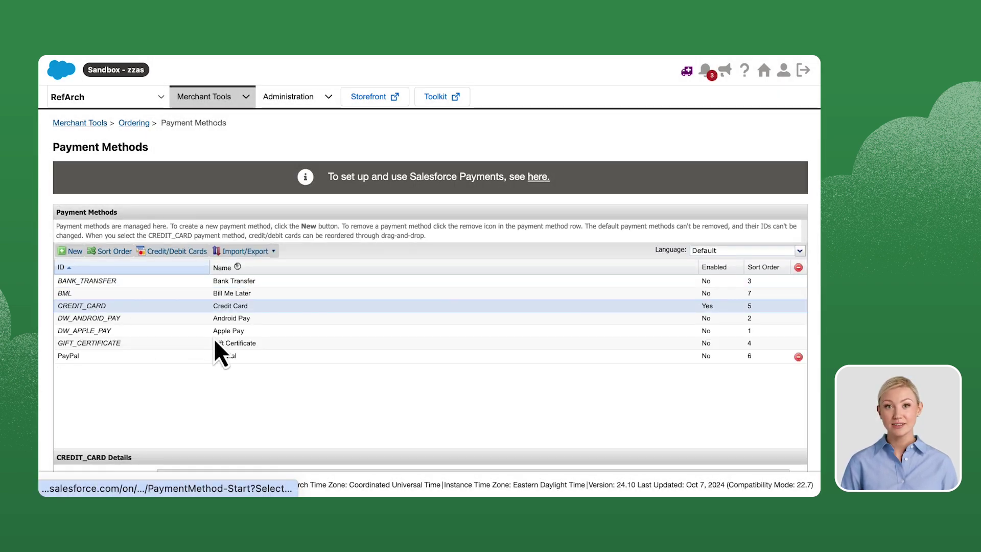
scroll(213, 338, "down", 3)
scroll(214, 338, "down", 3)
scroll(214, 338, "up", 1)
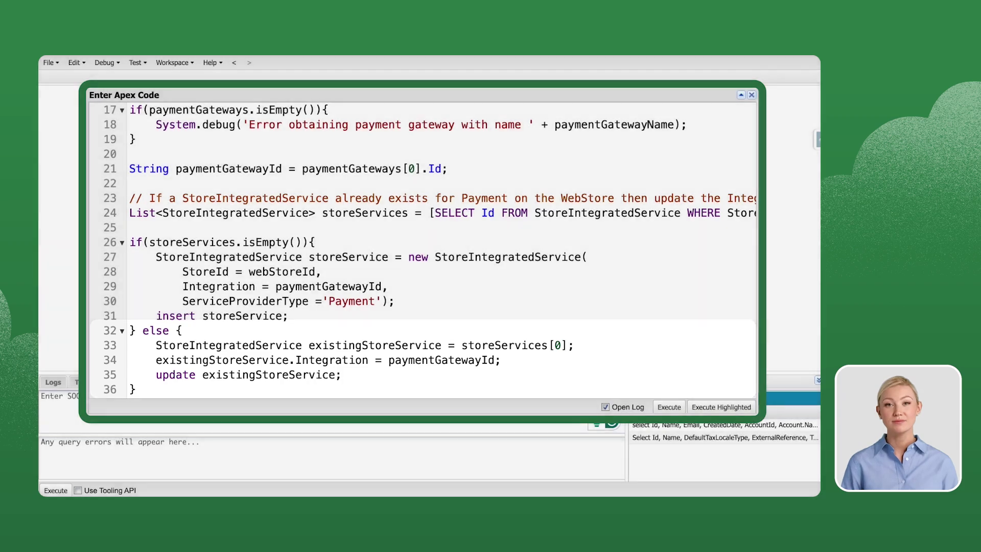
Step: Execute the whole anonymous Apex script linking the gateway to RefArch WebStore
key("ctrl+a")
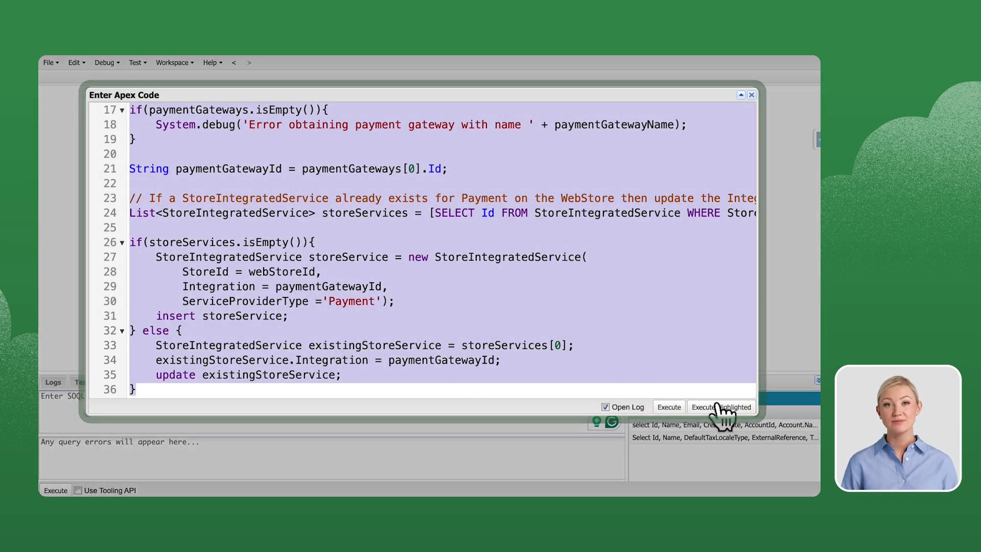
left_click(719, 407)
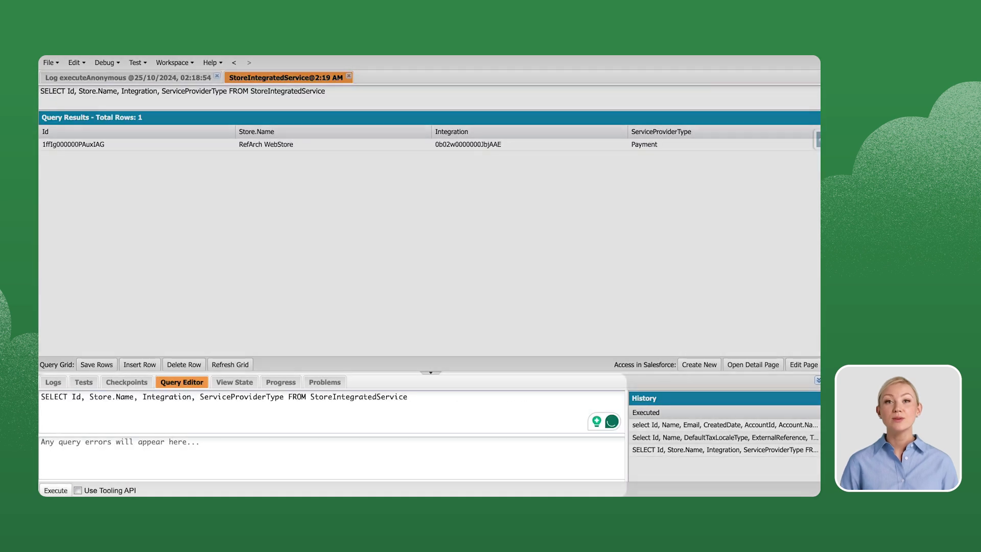